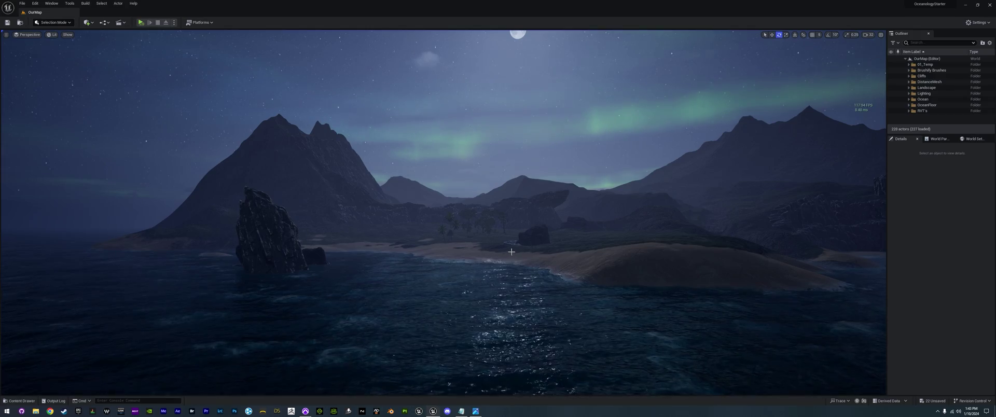
Step: Reset the Ultra_Dynamic_Sky actor's Time Of Day to its default value
right_drag(486, 290, 443, 368)
key(w)
right_drag(475, 309, 506, 294)
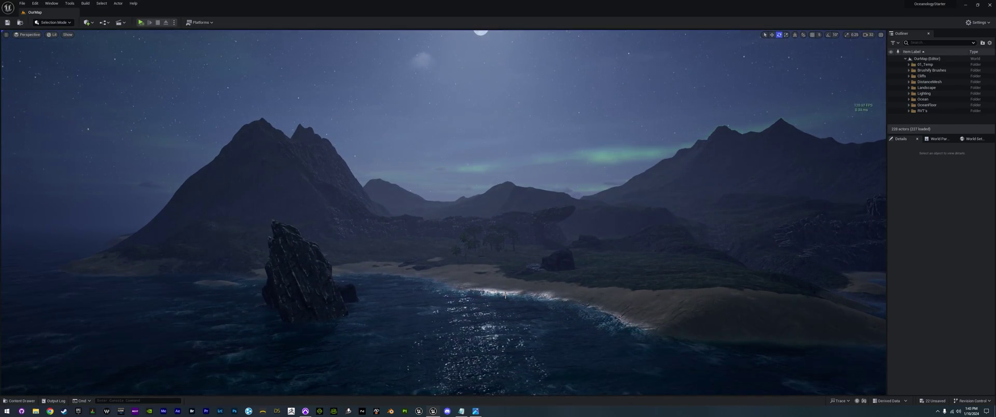
right_drag(499, 319, 634, 244)
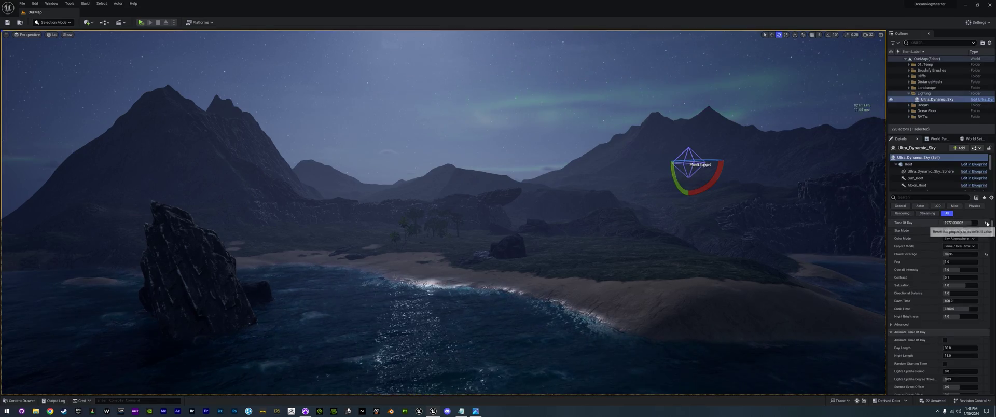
click(985, 223)
Step: Fly down close to the beach to examine the water along the shoreline in daylight
right_drag(649, 264, 587, 280)
key(w)
scroll(711, 389, up, 1)
key(w)
scroll(581, 395, down, 1)
key(w)
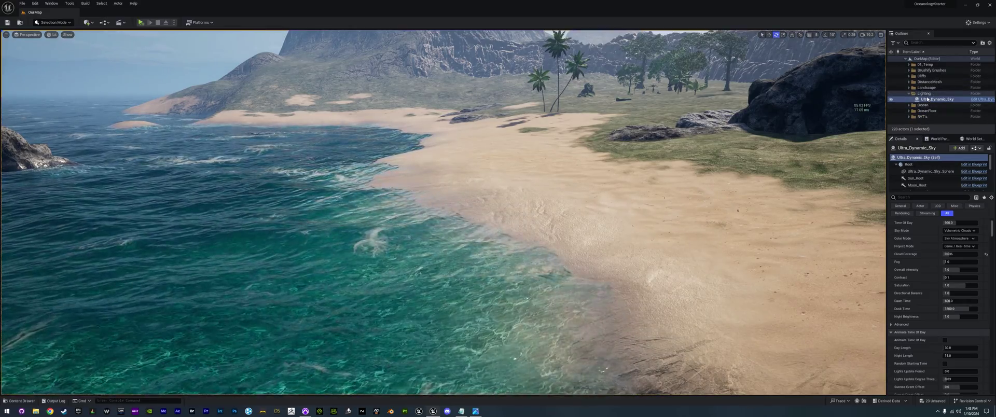
Step: Select BP_OceanologyInfiniteOcean in the Ocean folder and expand its RVT settings
click(911, 94)
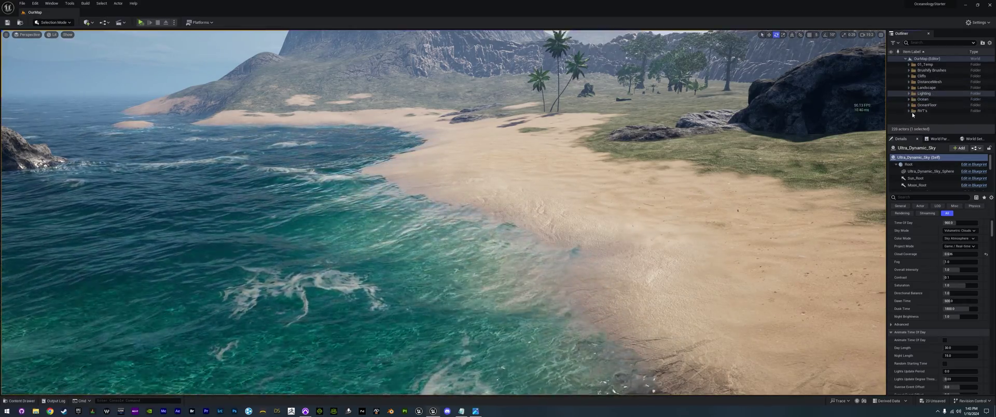
click(920, 101)
click(909, 100)
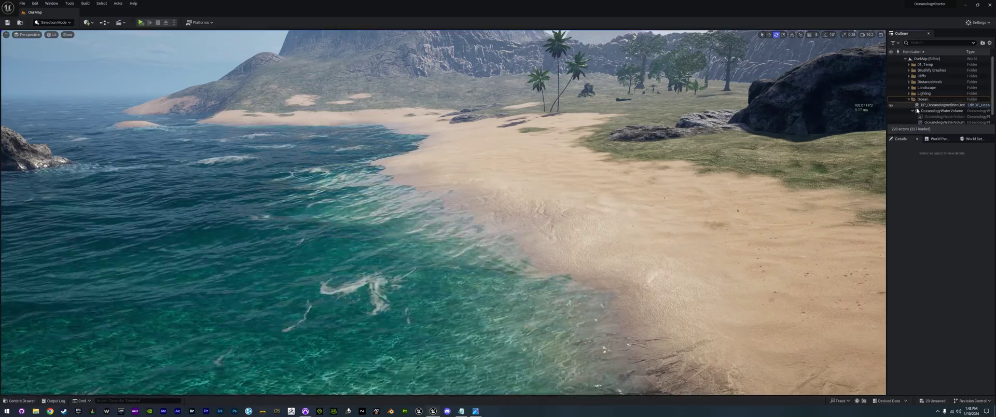
click(928, 105)
scroll(898, 314, down, 3)
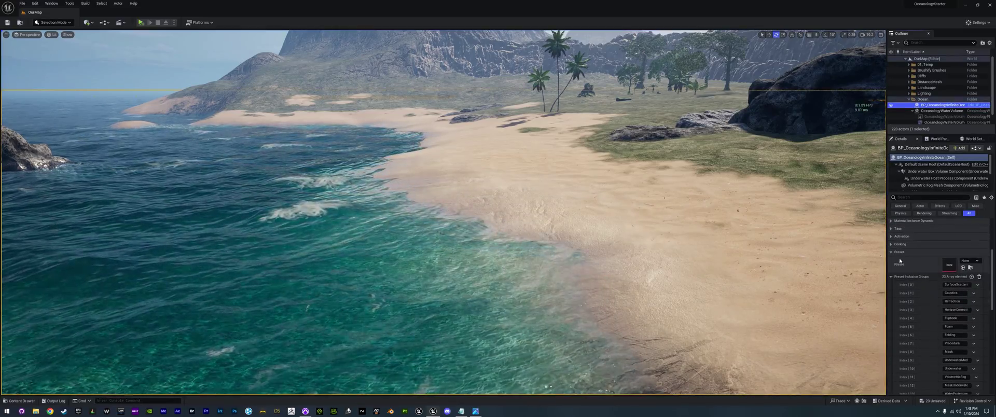
scroll(901, 280, down, 10)
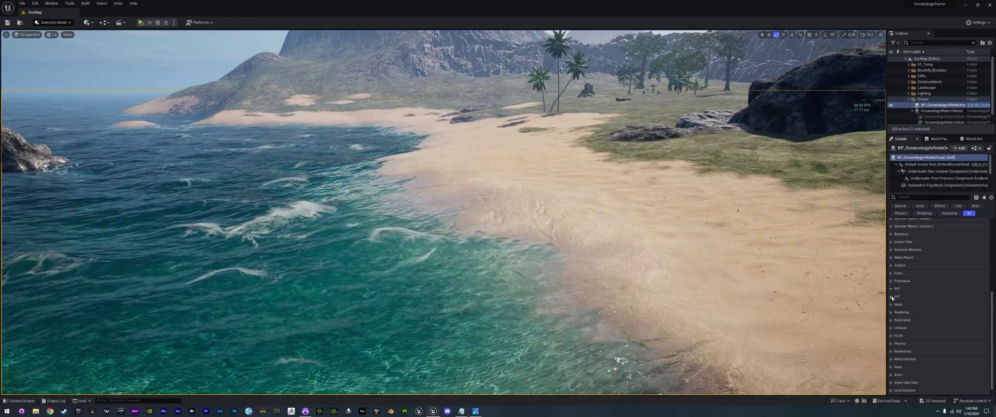
click(891, 296)
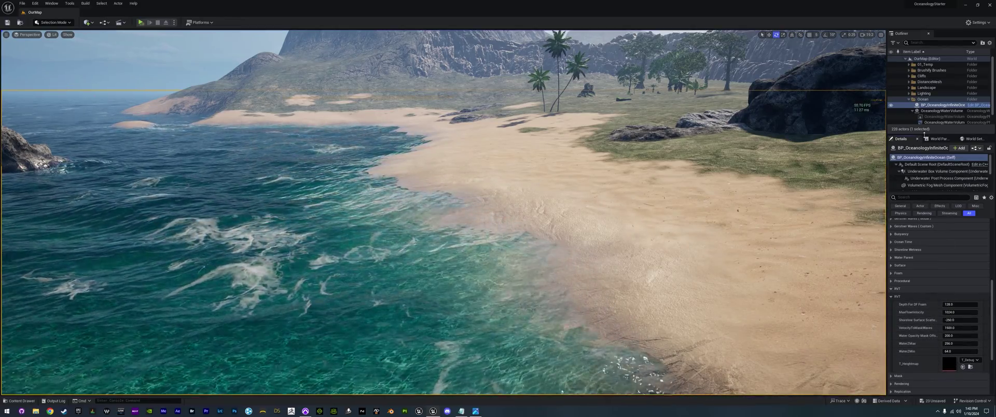
Step: Select the Landscape actor and examine its Draw in Virtual Textures entries
click(909, 88)
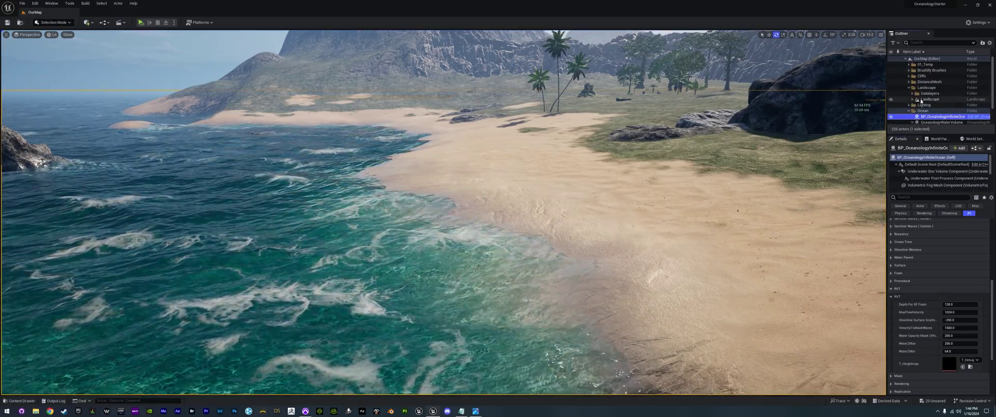
click(930, 100)
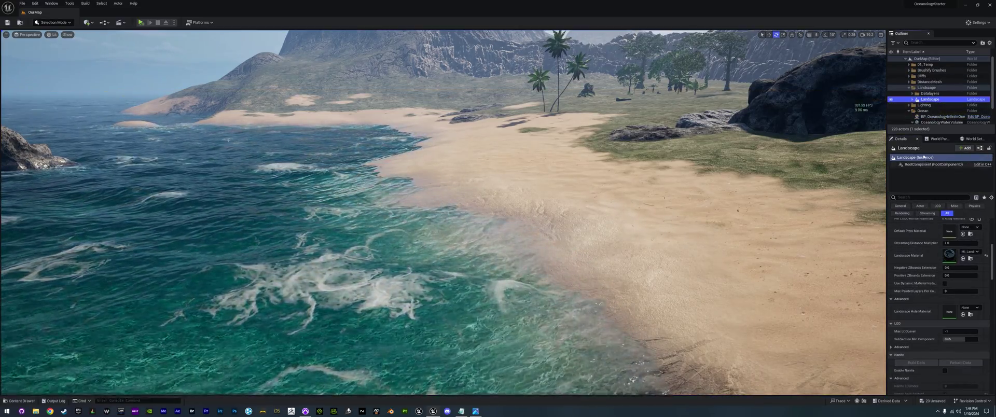
scroll(929, 298, down, 10)
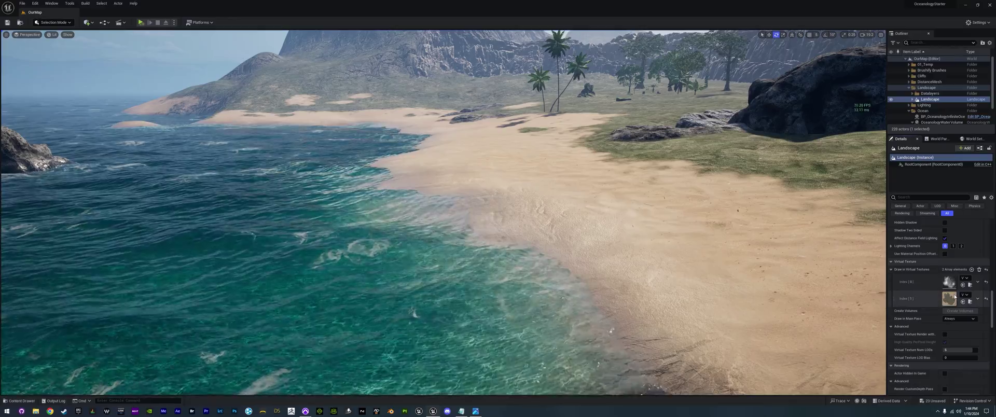
Step: Find the Oceanology RVT Heightmap class by searching for "rvt" and add that actor to the level
key(s)
right_drag(694, 294, 665, 293)
scroll(711, 291, up, 1)
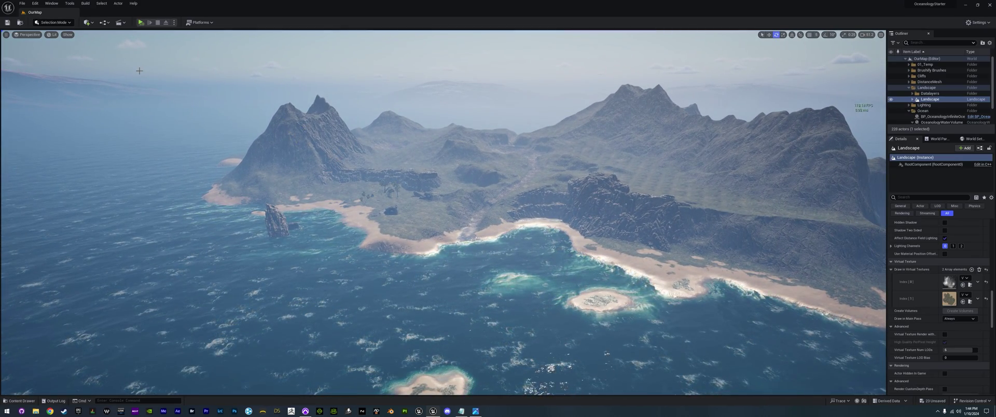
click(94, 24)
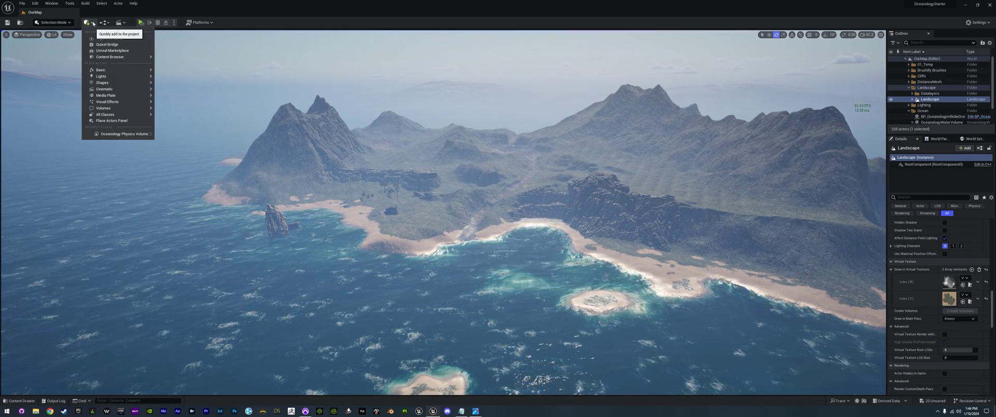
mouse_move(117, 115)
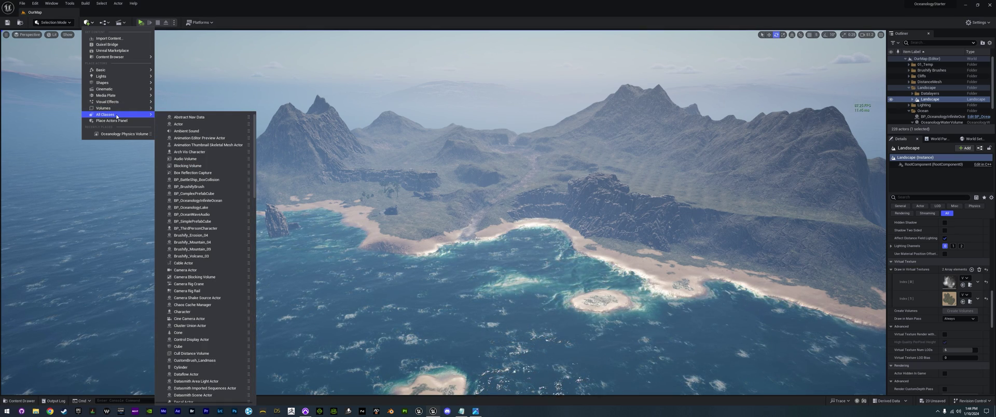
text(rvt)
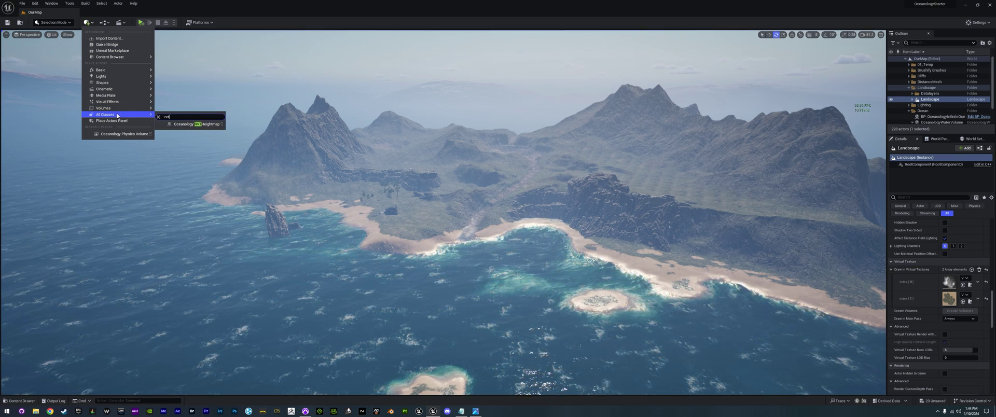
click(210, 124)
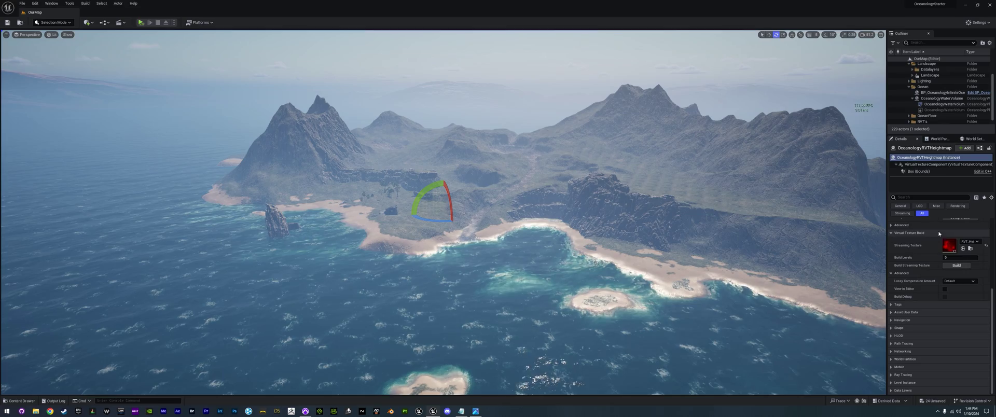
Step: Reset the OceanologyRVTHeightmap actor's location to 0, 0, 0
drag(992, 320, 992, 250)
click(986, 230)
key(w)
right_drag(846, 275, 877, 244)
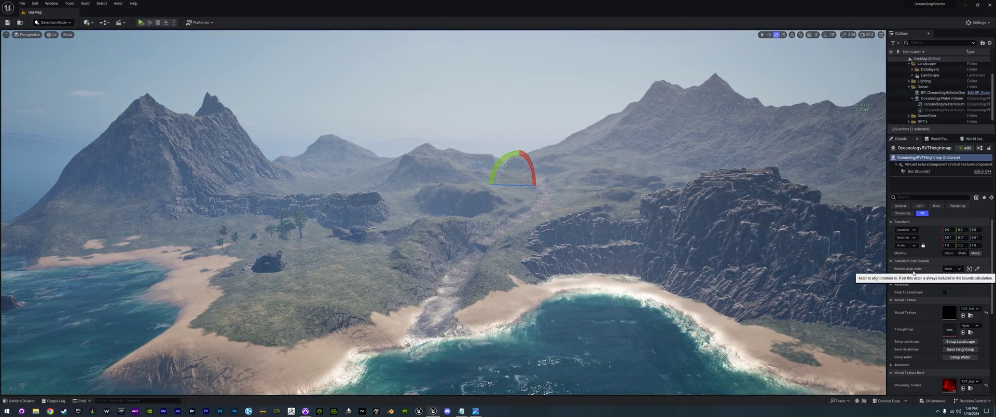
Step: Choose Landscape as the heightmap actor's Bounds Align Actor and apply Set Bounds
click(953, 269)
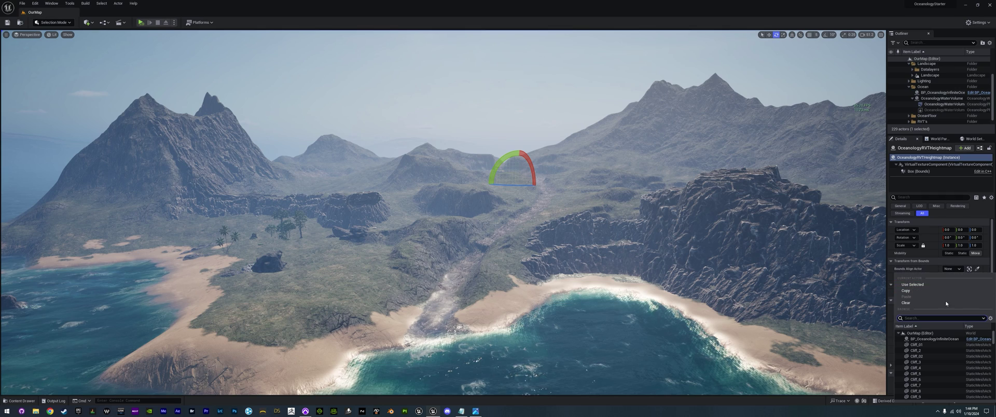
click(899, 333)
click(901, 333)
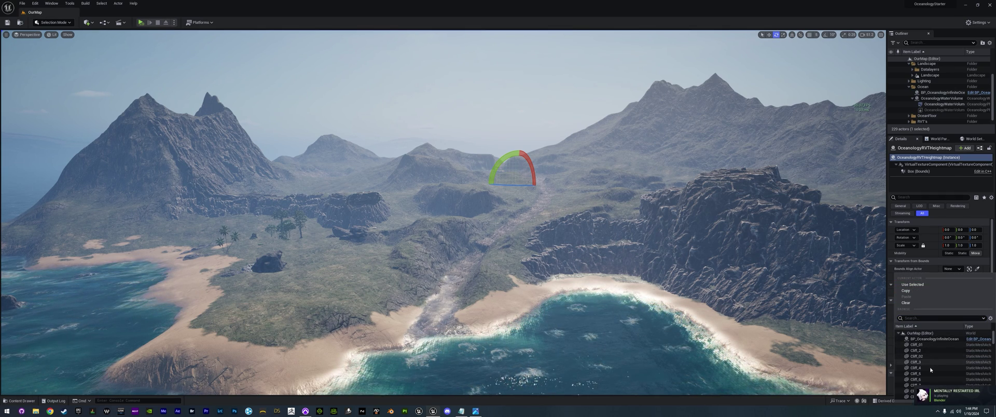
scroll(931, 368, down, 5)
scroll(931, 368, down, 20)
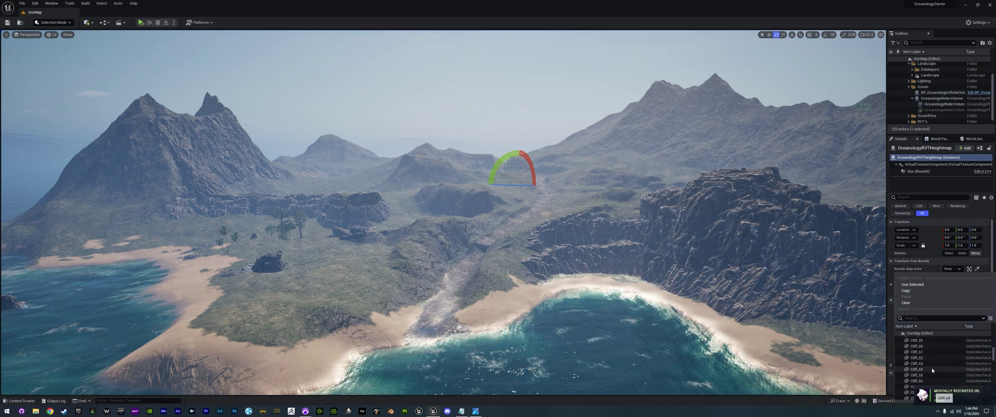
scroll(933, 368, down, 15)
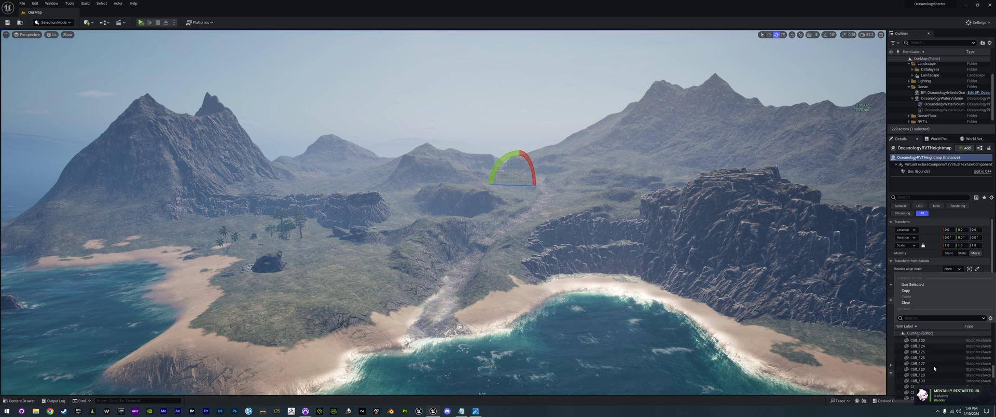
scroll(933, 368, up, 10)
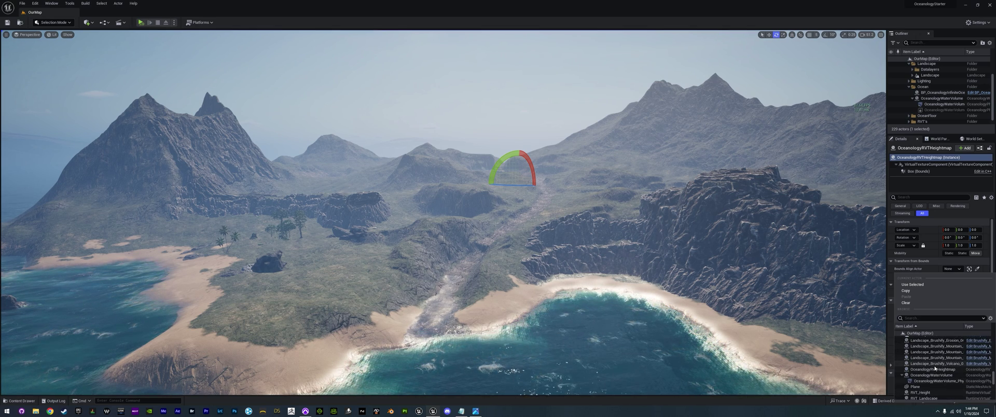
scroll(933, 370, down, 1)
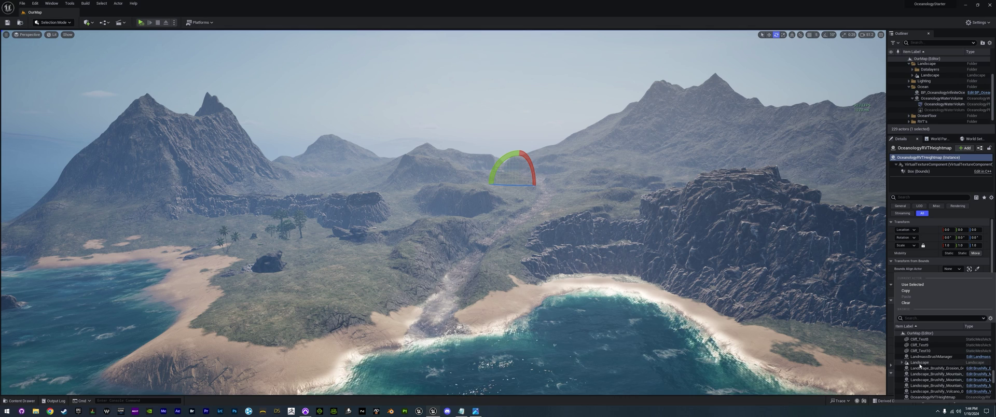
click(920, 365)
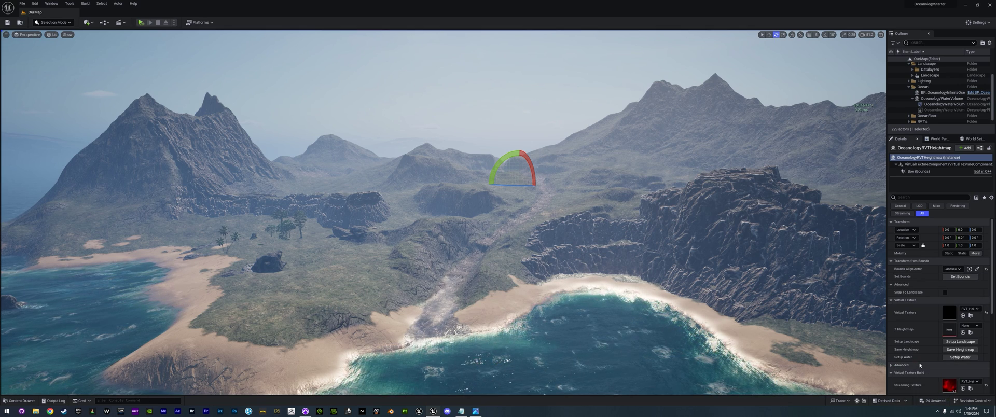
click(954, 279)
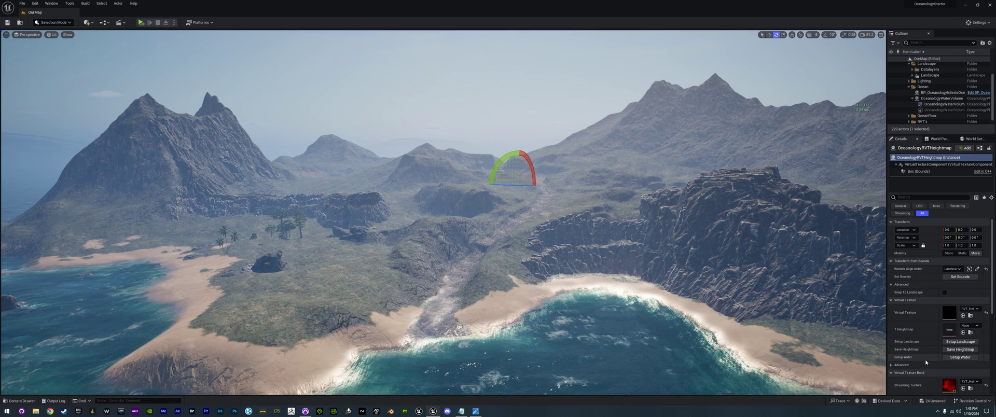
Step: Check the Landscape actor's Draw in Virtual Textures entries with enough room to read their full asset names
scroll(929, 348, down, 1)
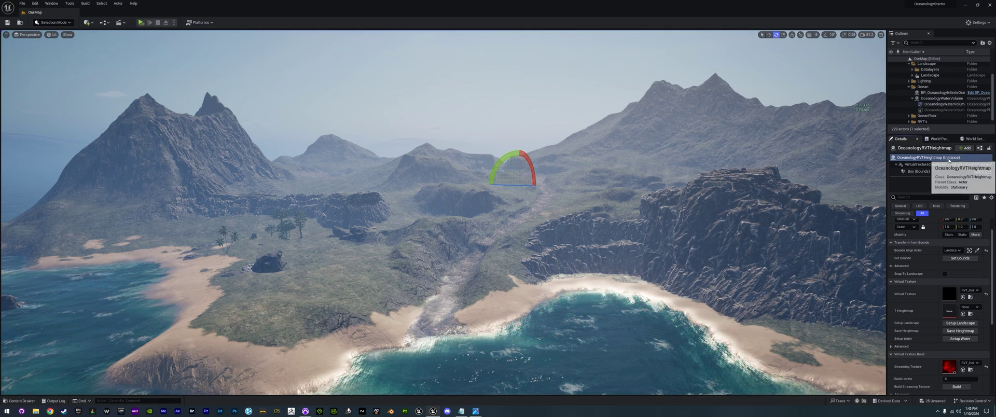
scroll(923, 91, up, 3)
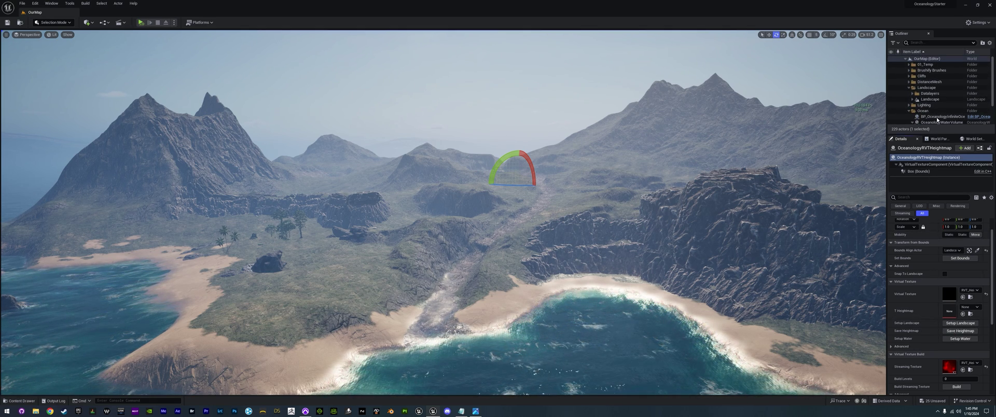
click(928, 99)
scroll(928, 285, down, 10)
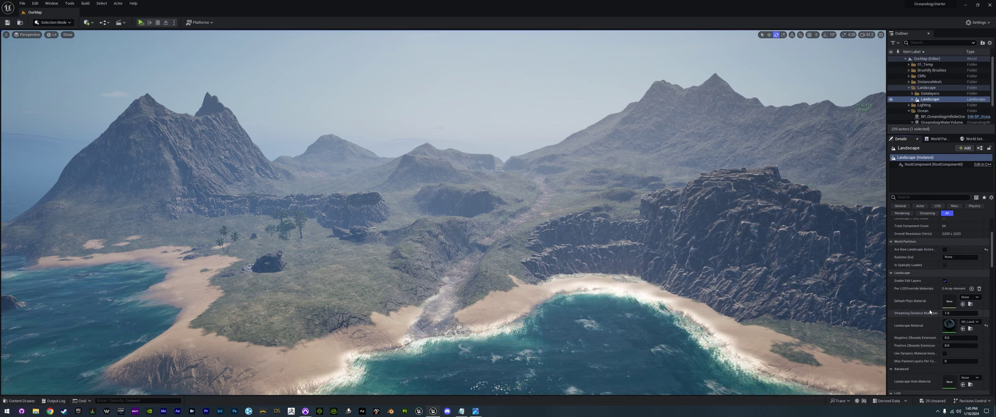
scroll(931, 322, down, 5)
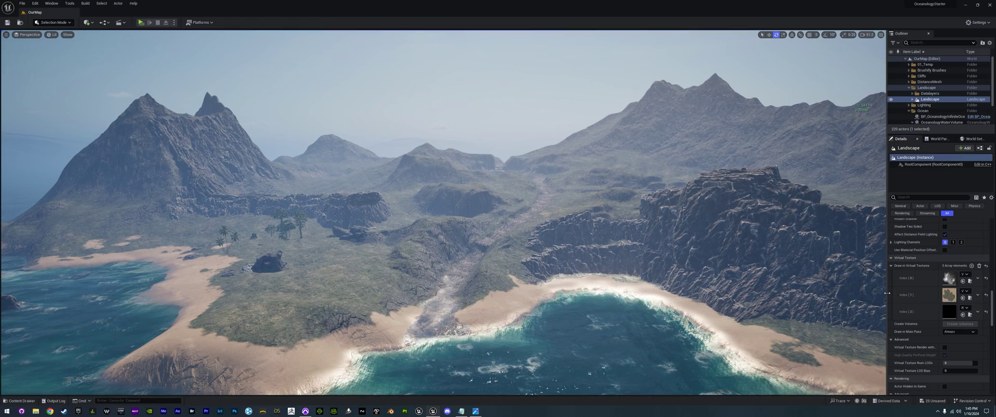
drag(852, 296, 793, 297)
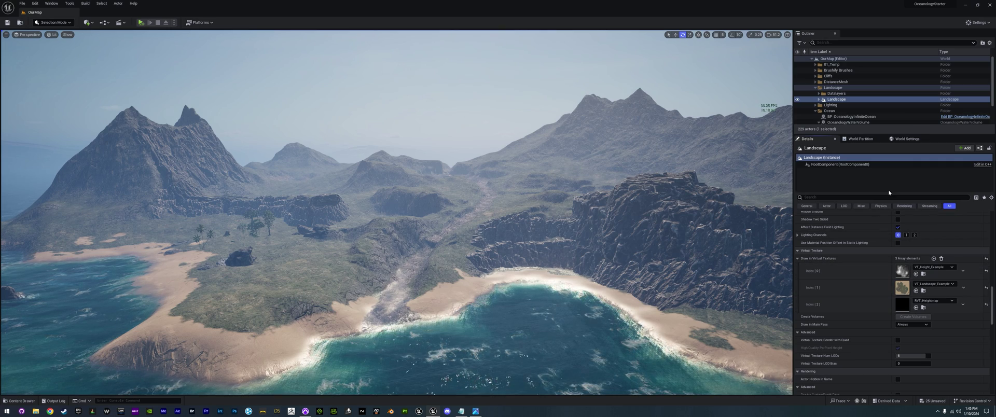
Step: Move the OceanologyRVTHeightmap actor into the RVT's folder
click(853, 116)
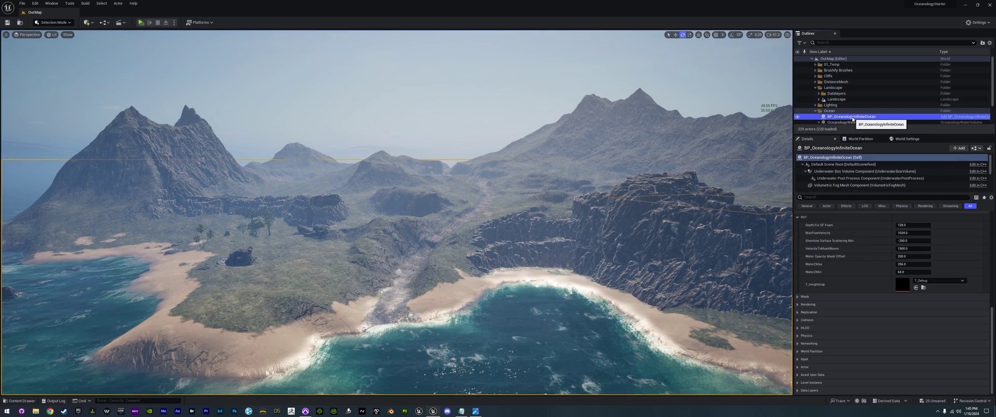
scroll(849, 117, down, 3)
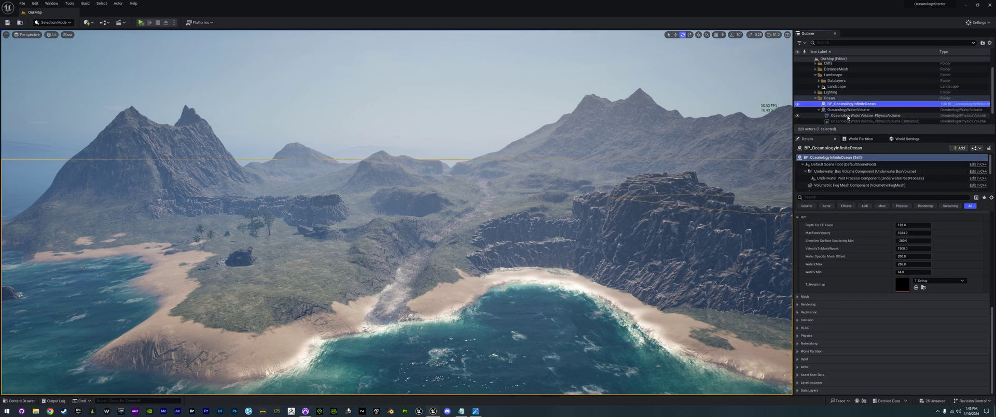
click(837, 122)
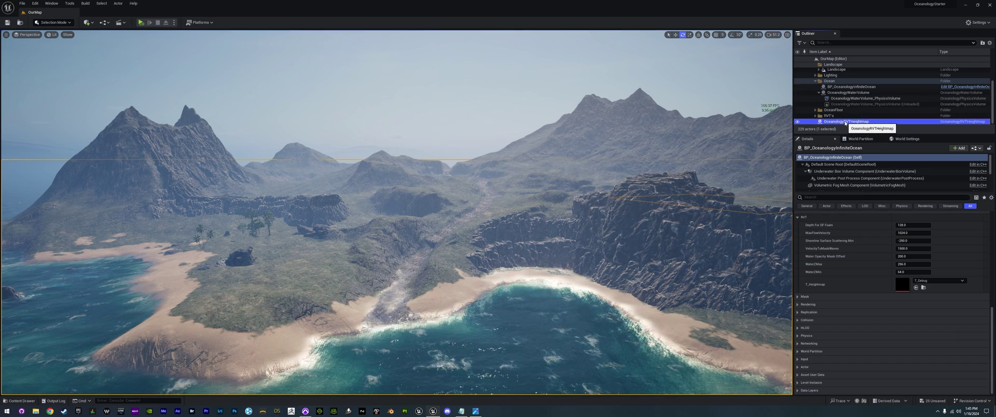
drag(836, 123, 827, 118)
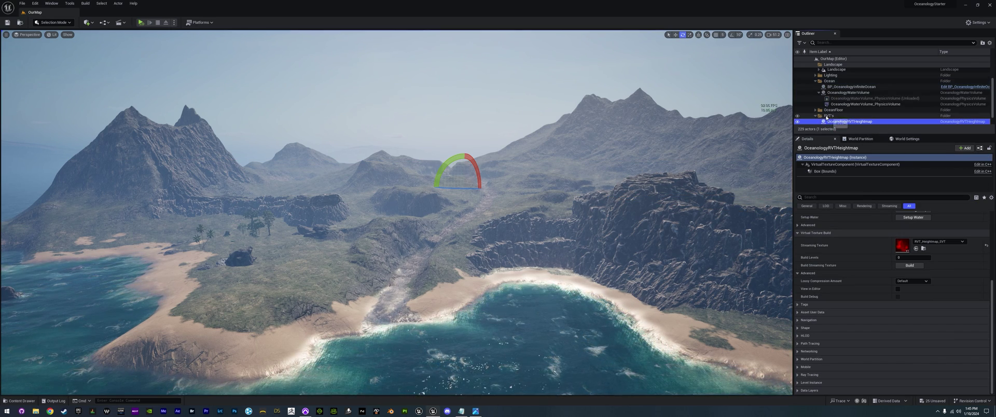
scroll(838, 118, down, 1)
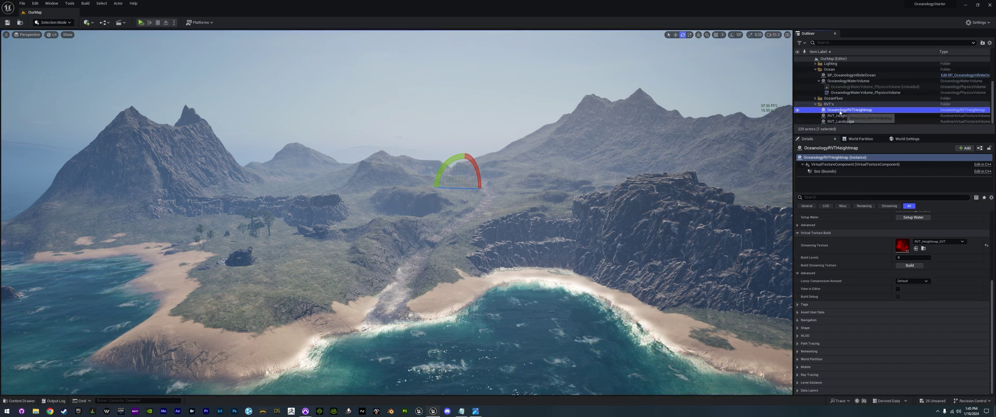
Step: Try to fit the OceanologyRVTHeightmap actor's bounds to the Landscape with Set Bounds and view the whole island
scroll(873, 275, up, 2)
scroll(874, 276, up, 3)
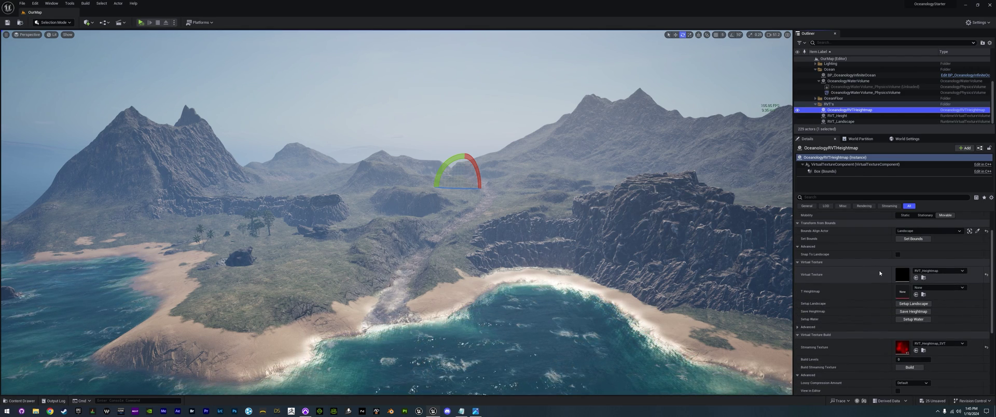
click(910, 258)
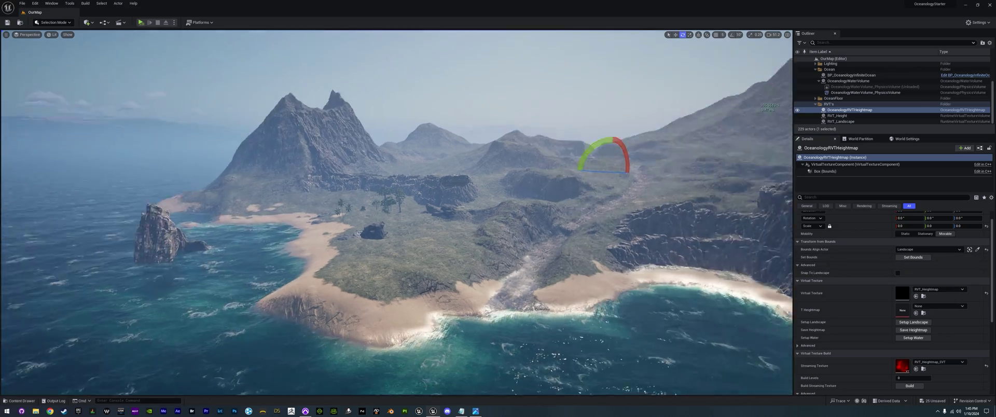
key(s)
right_drag(669, 271, 685, 262)
key(w)
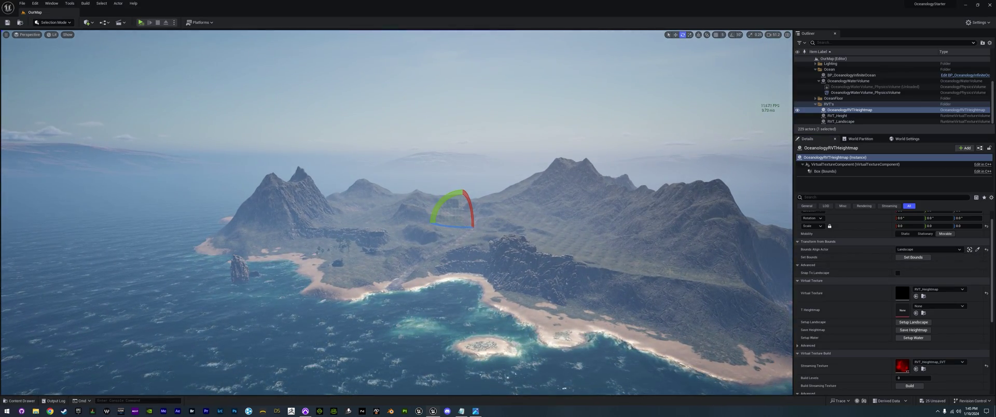
Step: Save the map's changes and close the editor
key(ctrl+s)
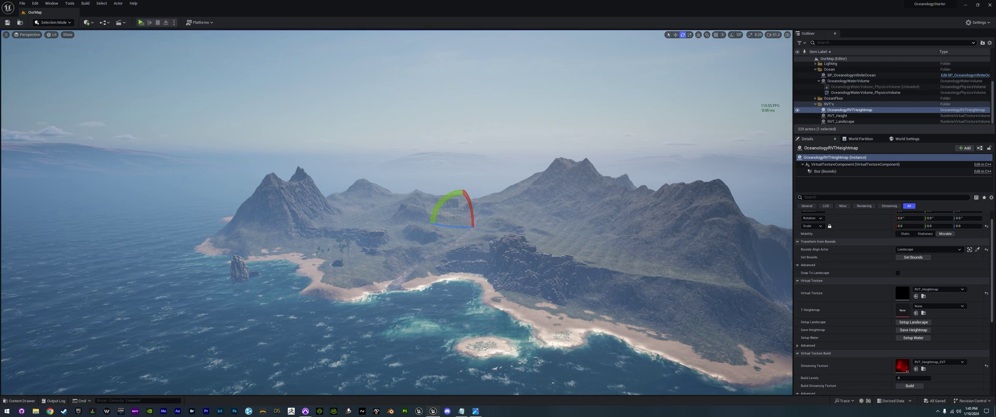
click(991, 6)
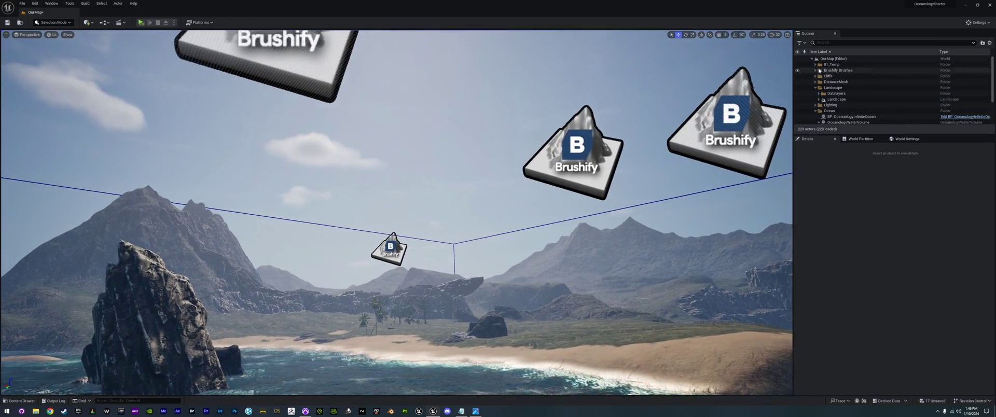
Step: Hide the Brushify Brushes folder so its brush markers do not clutter the island view
click(798, 70)
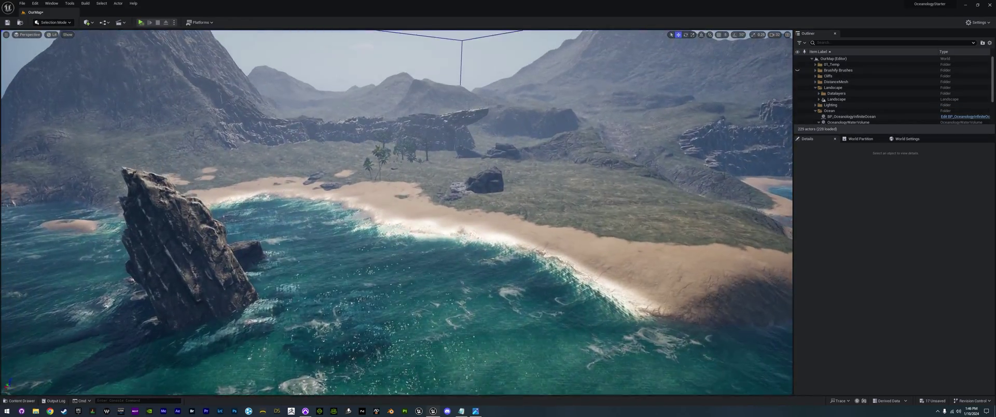
key(s)
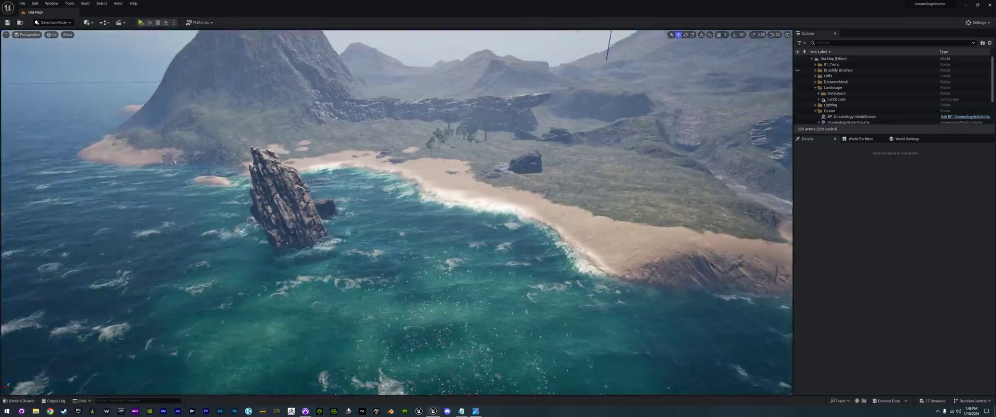
key(w)
Step: Select the OceanologyRVTHeightmap actor and apply Set Bounds with Landscape as its align actor
scroll(858, 110, down, 3)
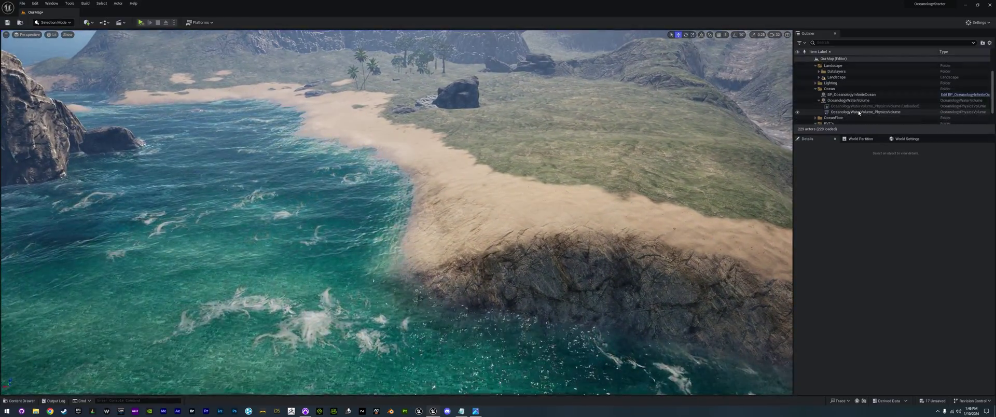
click(848, 110)
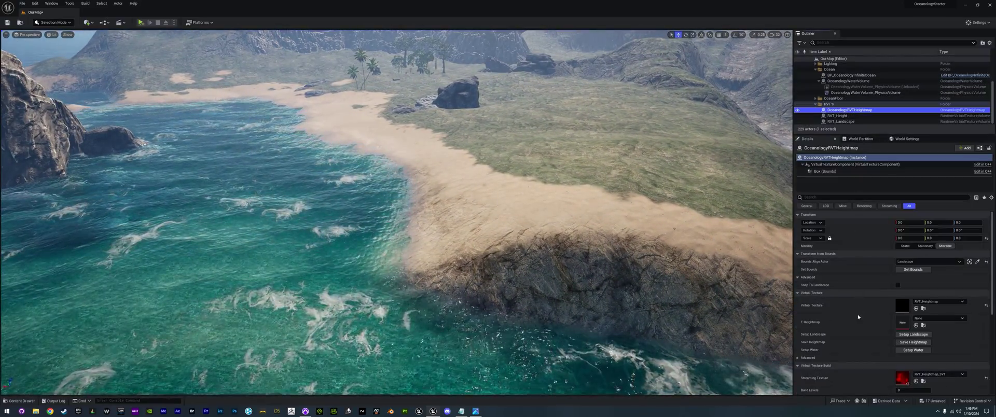
click(912, 270)
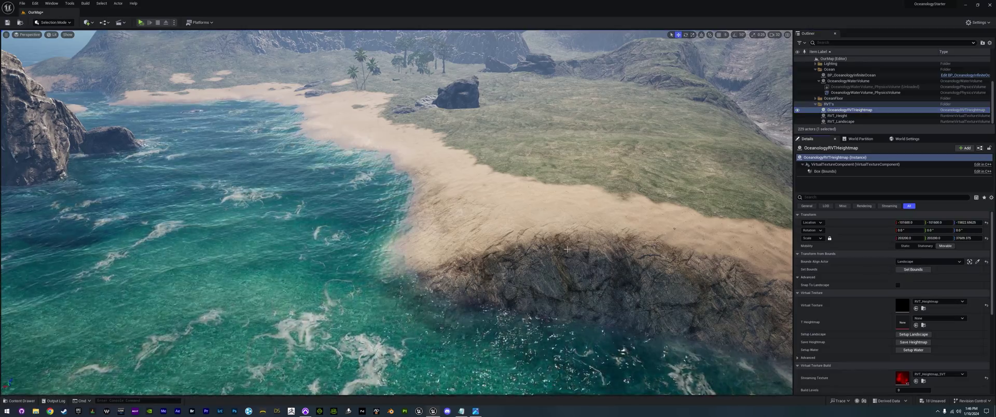
Step: Compare the heightmap bounds with the landscape in the Top view and hide the OceanFloor folder
key(f)
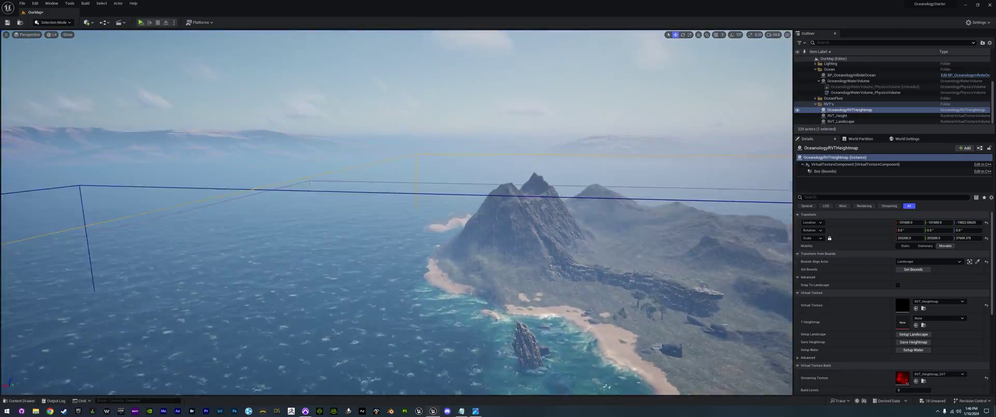
right_drag(396, 212, 405, 306)
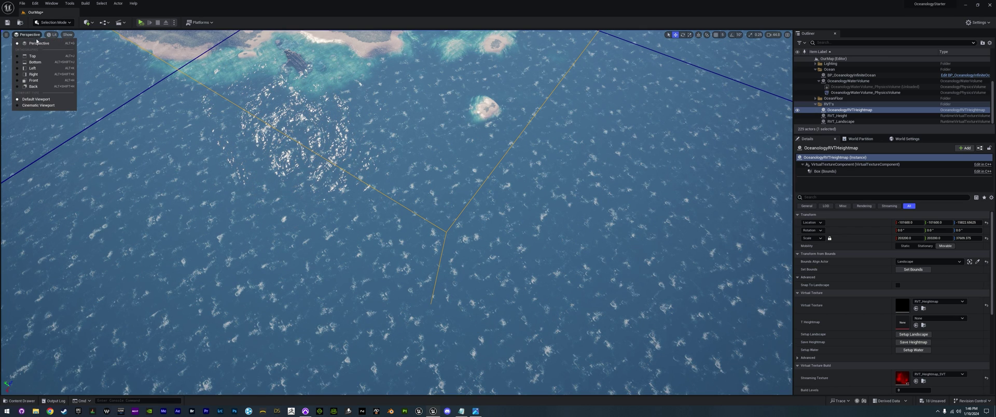
key(alt+j)
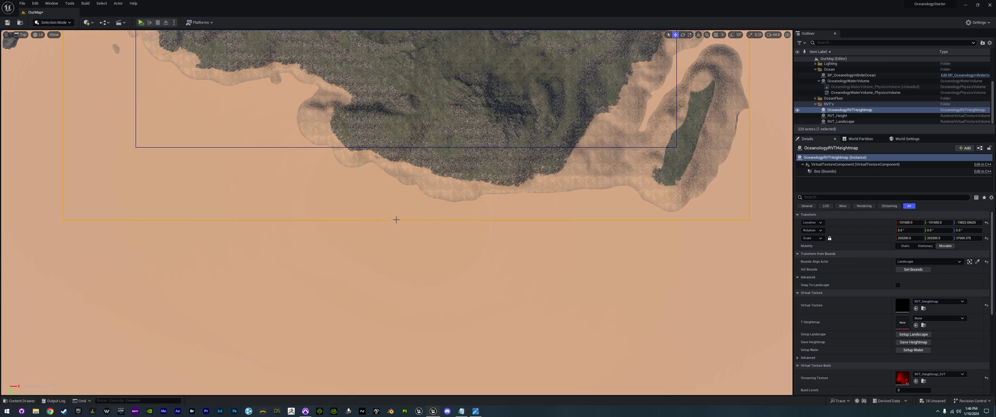
click(797, 98)
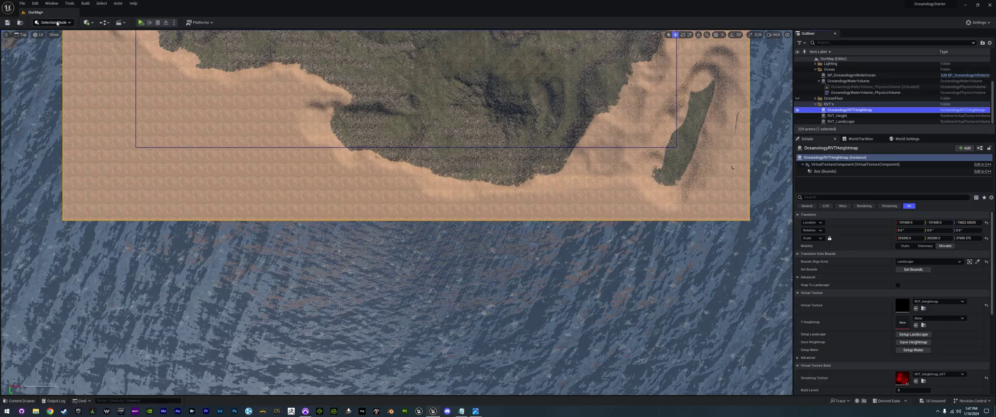
Step: Return to the perspective view and bring the rocky shoreline beside the beach into view
click(23, 36)
click(37, 44)
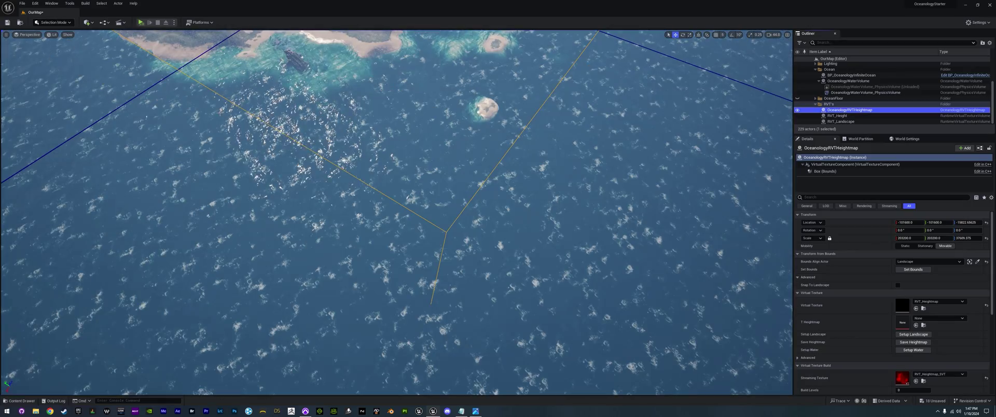
key(f)
key(w)
mouse_move(396, 212)
right_down()
mouse_move(420, 223)
mouse_move(441, 197)
mouse_move(397, 222)
right_up()
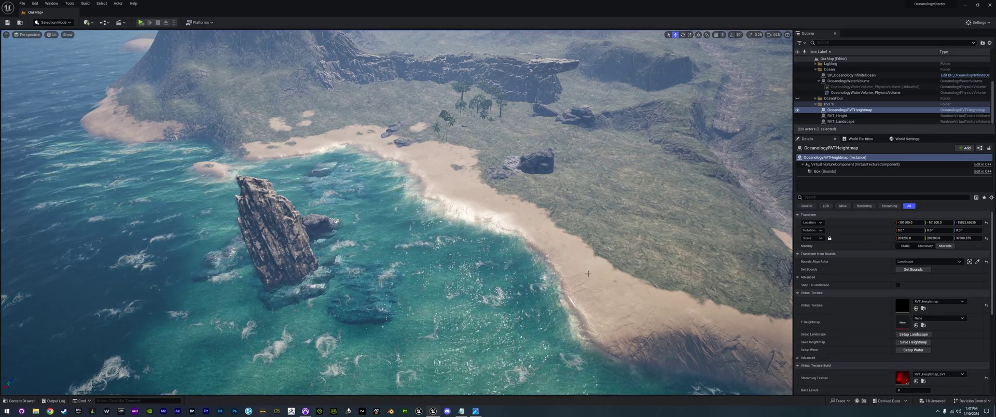
Step: Build the heightmap actor's streaming texture and save its heightmap as OurMap_Heightmap_02 in the Maps folder
scroll(869, 347, down, 3)
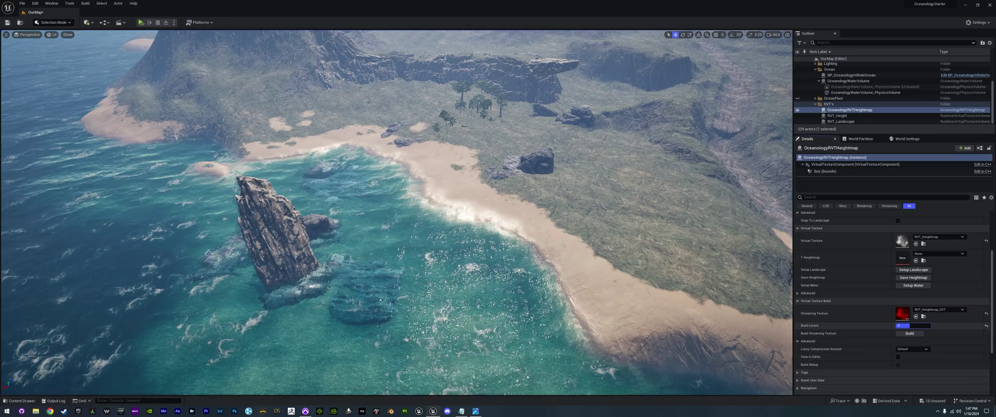
click(907, 334)
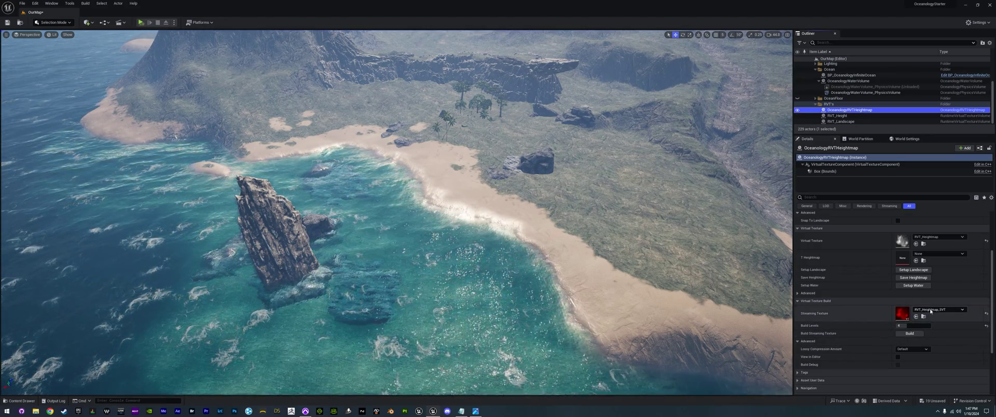
click(914, 278)
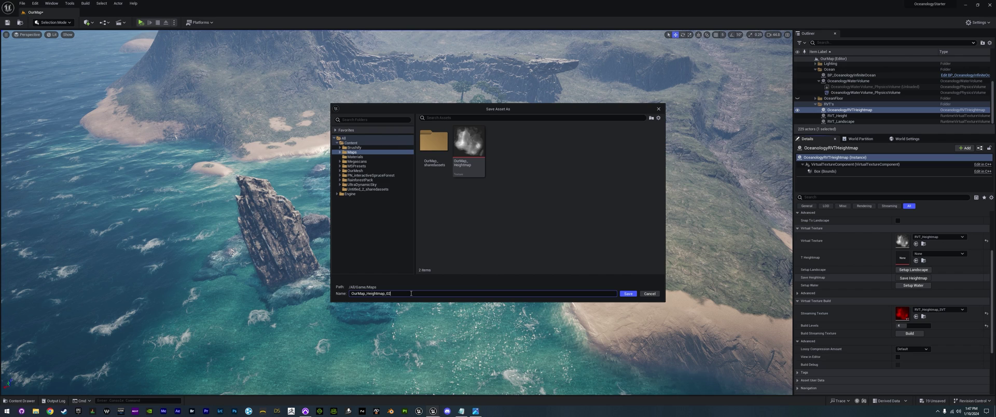
key(Return)
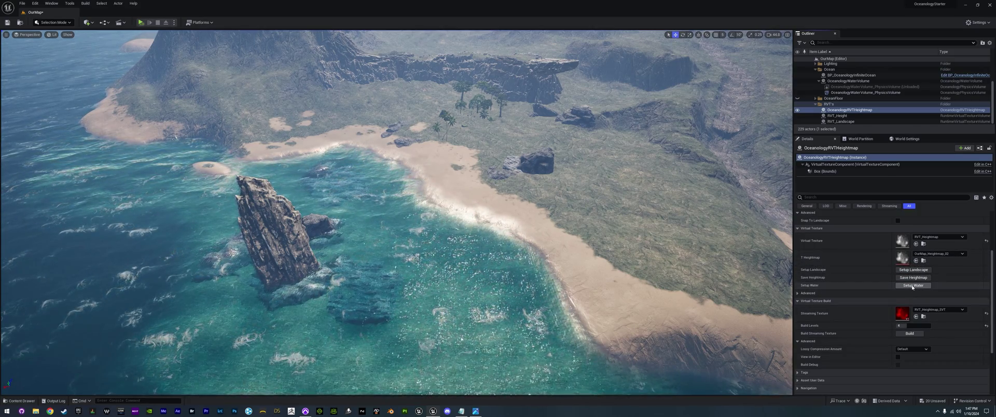
Step: Inspect the water up close where it meets the sand along the beach
right_drag(498, 207, 690, 234)
key(w)
scroll(539, 208, down, 1)
key(w)
key(w)
scroll(685, 218, down, 1)
key(w)
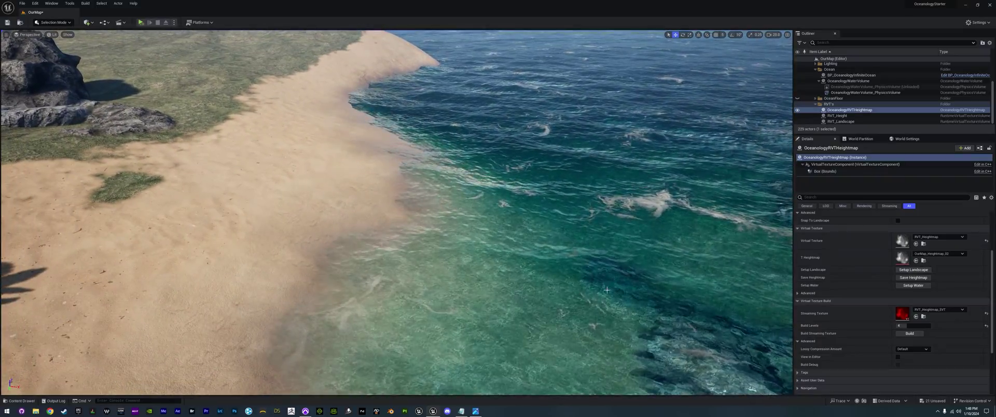
Step: Raise WaterZMax in the RVT settings of BP_OceanologyInfiniteOcean to about 449 and examine the water around the rocks and beach
click(851, 75)
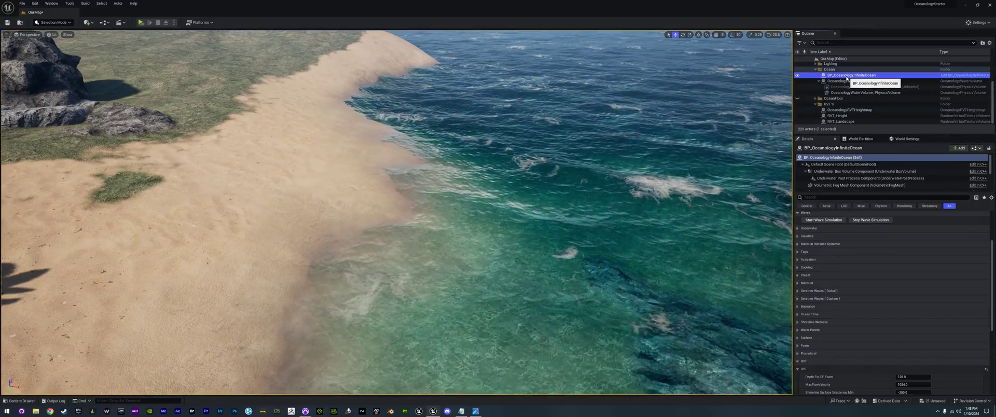
scroll(825, 306, down, 4)
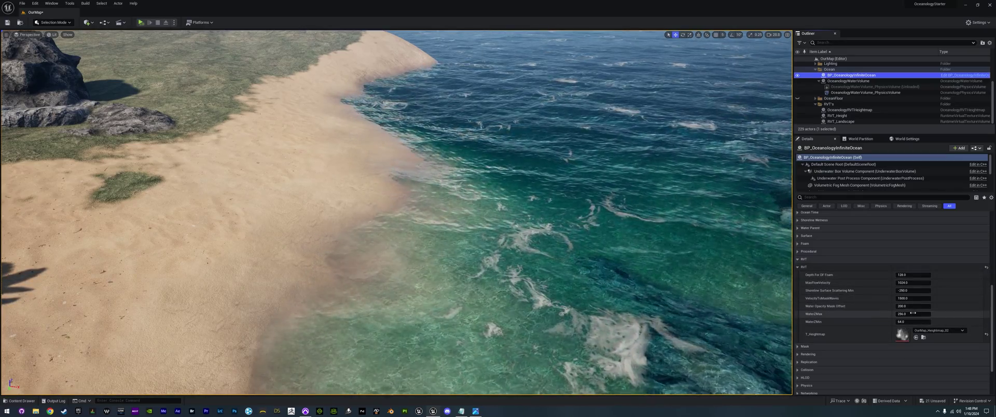
drag(908, 315, 965, 314)
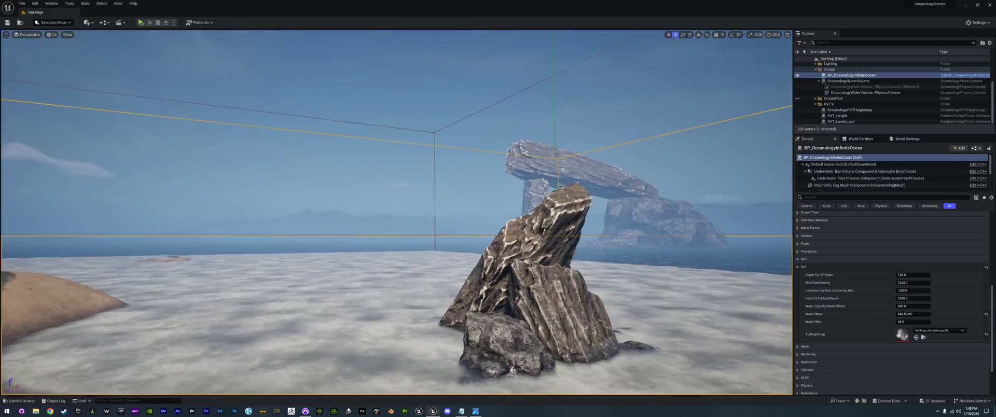
right_drag(396, 212, 327, 249)
key(w)
mouse_move(521, 255)
right_down()
mouse_move(487, 262)
mouse_move(539, 249)
mouse_move(521, 255)
right_up()
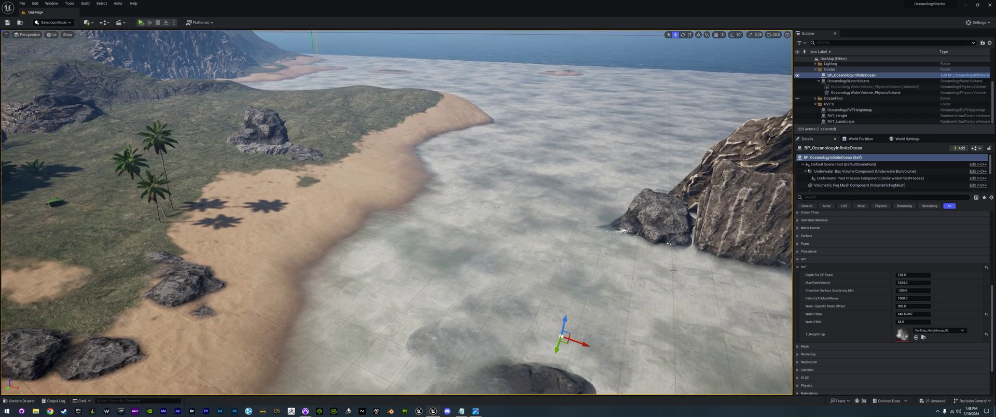